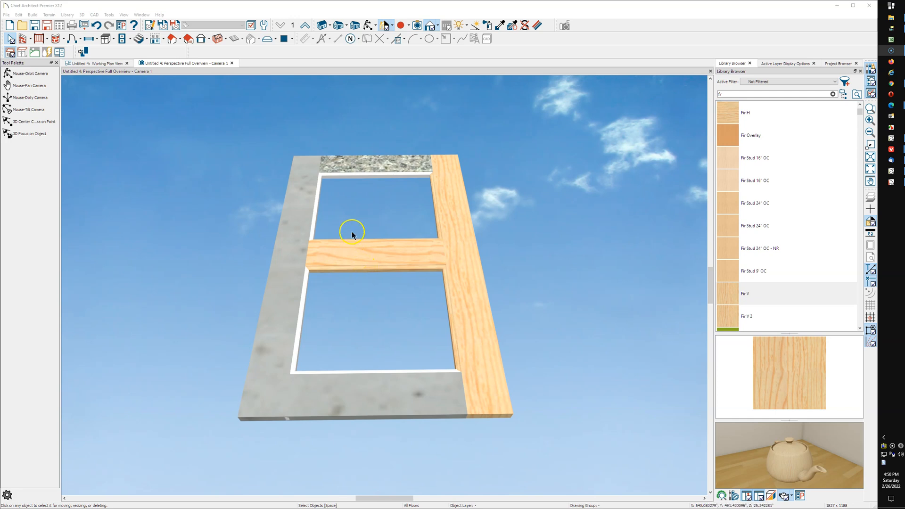
# Examine the mixed-material cabinet door frame from several angles in the 3D view, including its crosspiece and panel openings.
pyautogui.click(351, 168)
pyautogui.click(357, 256)
pyautogui.click(359, 324)
pyautogui.click(358, 390)
pyautogui.press('Escape')
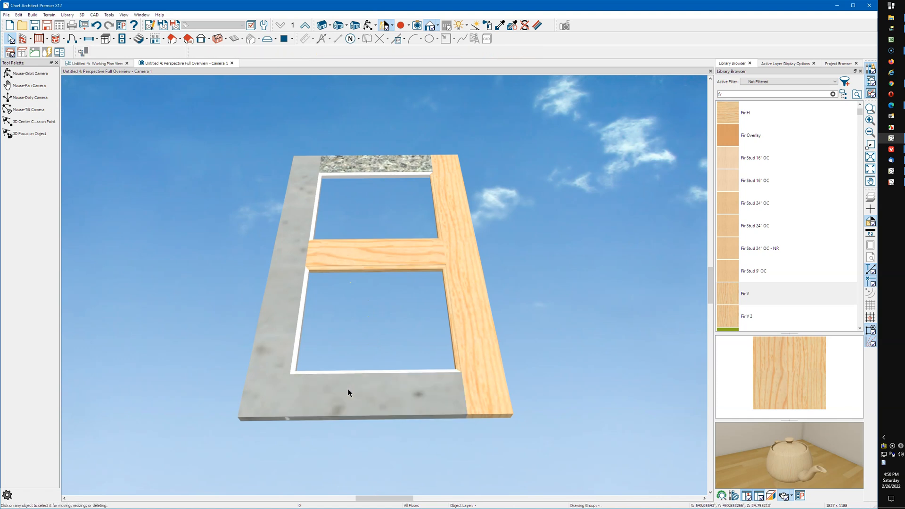
pyautogui.scroll(3, 382, 263)
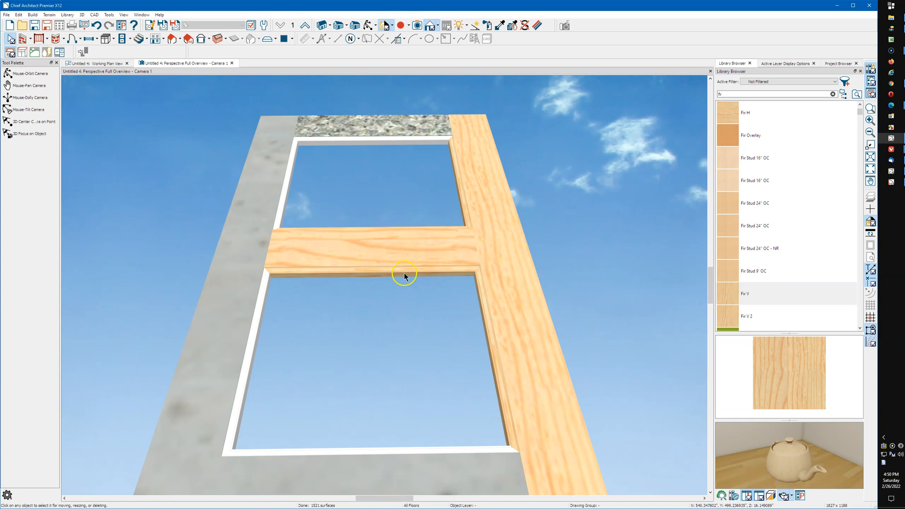
pyautogui.click(367, 26)
pyautogui.moveTo(370, 250); pyautogui.dragTo(427, 219)
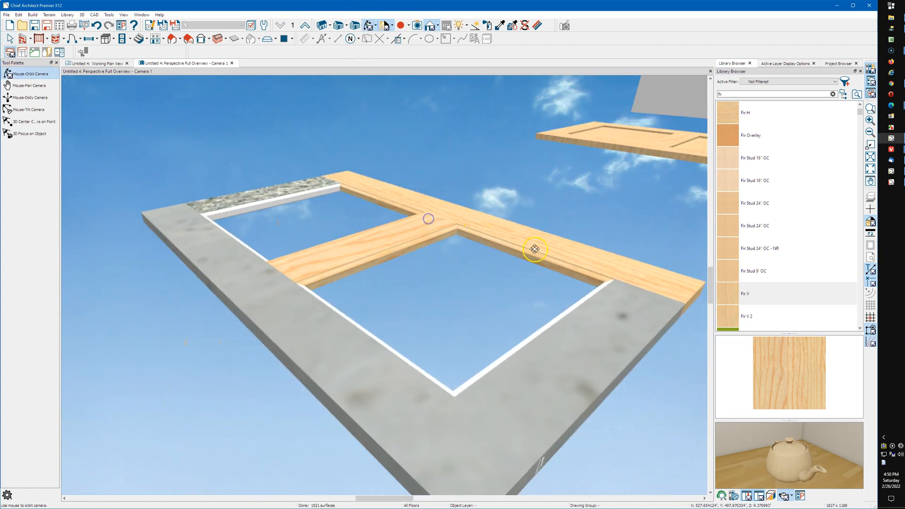
pyautogui.press('space')
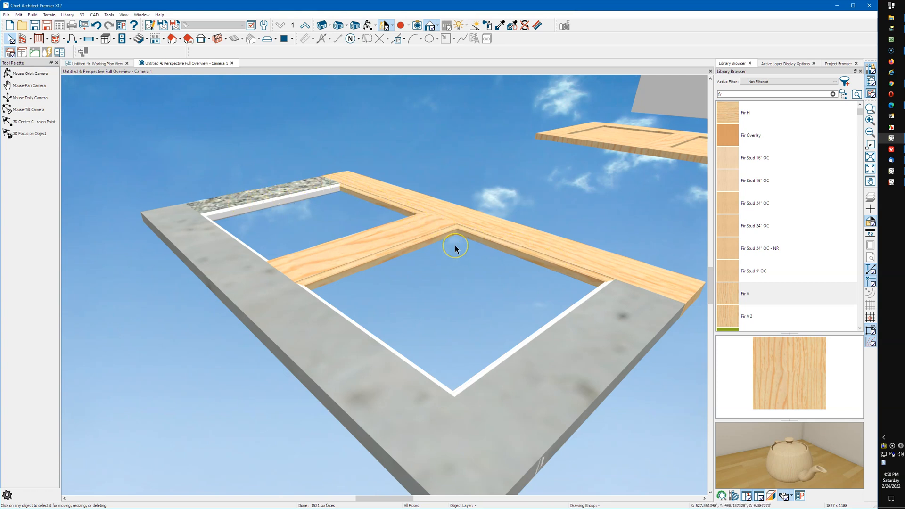
pyautogui.click(368, 25)
pyautogui.moveTo(368, 122); pyautogui.dragTo(312, 263)
pyautogui.press('space')
# Inspect the door frame's two vertical stiles and their edges, checking the notch in the frame's front edge.
pyautogui.click(440, 361)
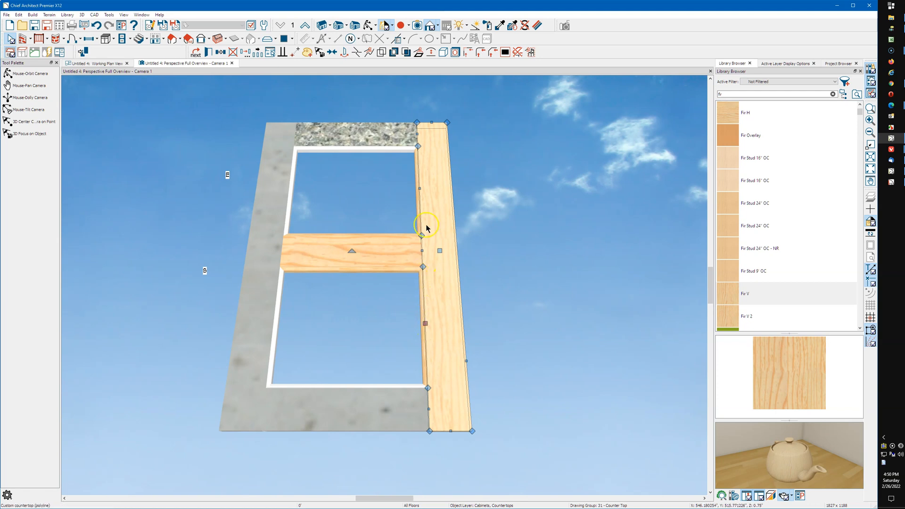
pyautogui.click(420, 190)
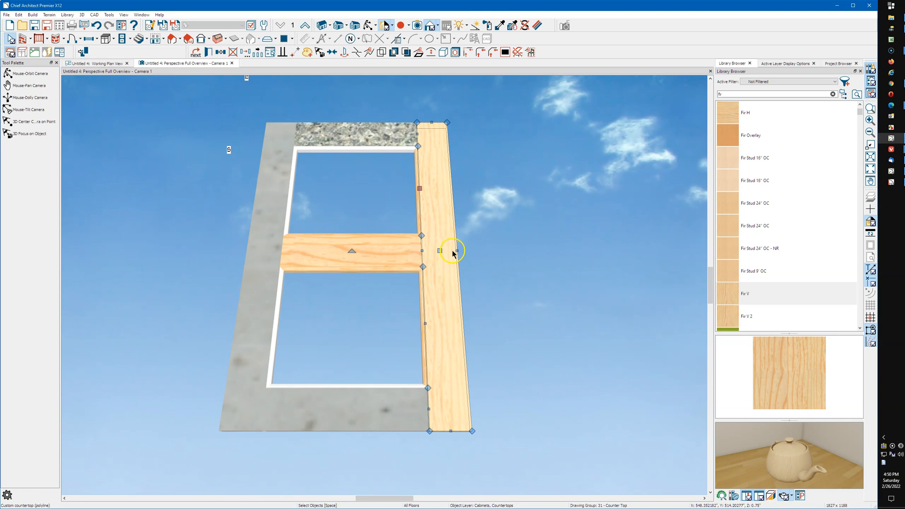
pyautogui.moveTo(457, 249); pyautogui.dragTo(457, 250)
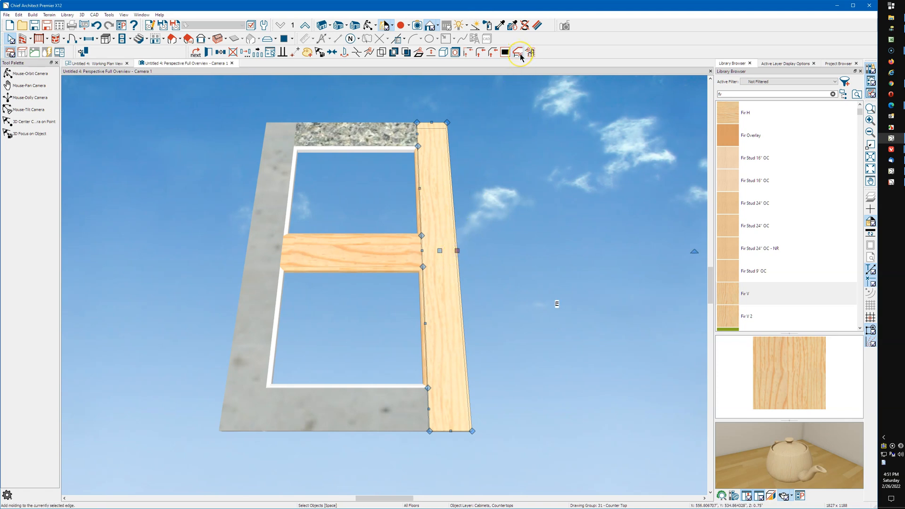
pyautogui.click(468, 278)
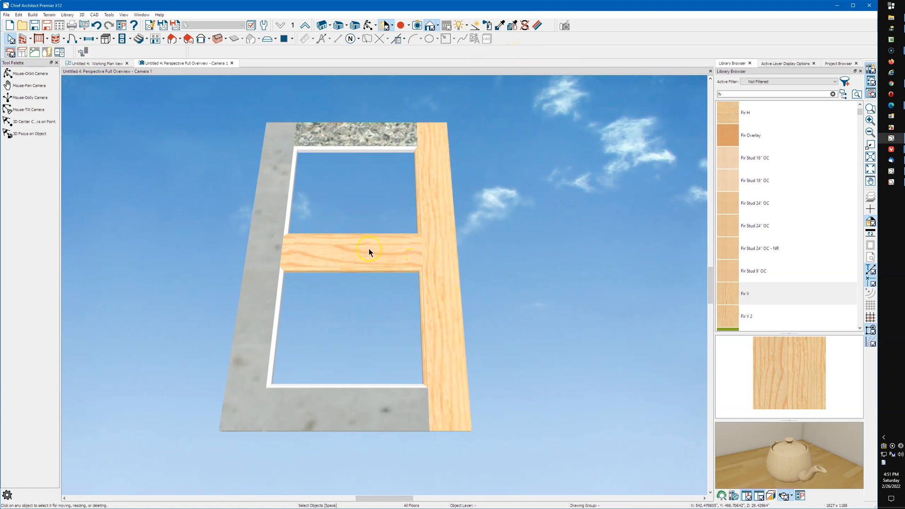
pyautogui.click(369, 28)
pyautogui.moveTo(373, 228); pyautogui.dragTo(349, 234)
pyautogui.scroll(3, 237, 321)
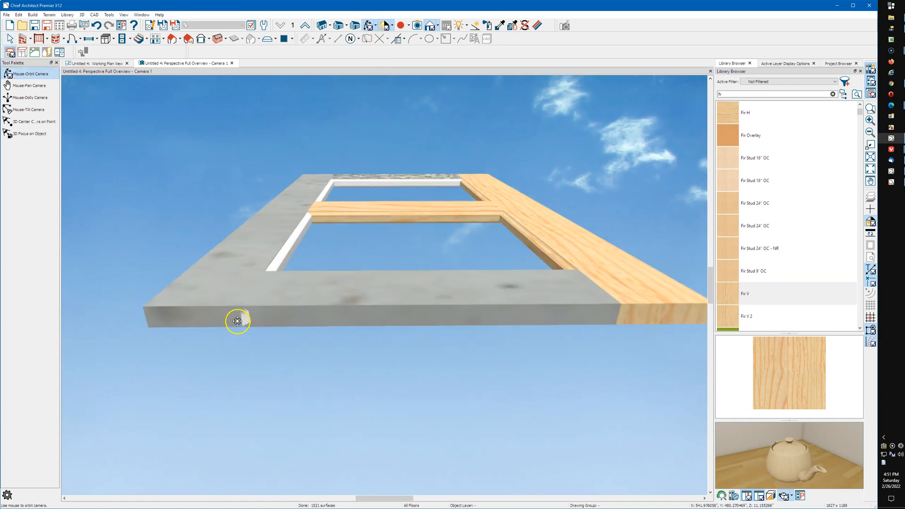
pyautogui.press('space')
pyautogui.click(225, 282)
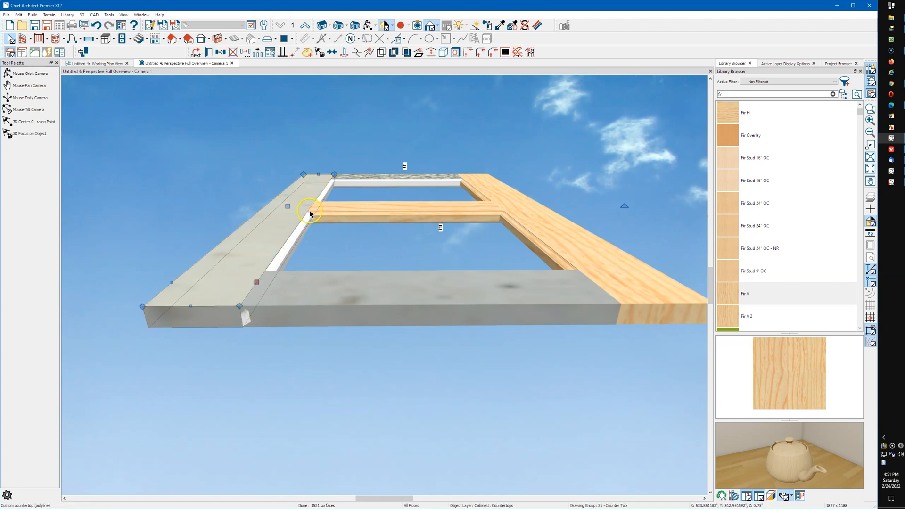
pyautogui.click(237, 332)
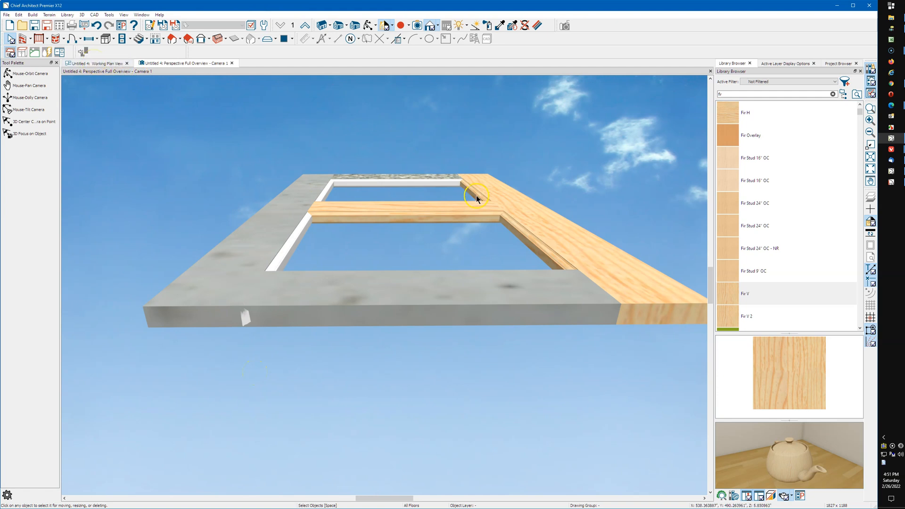
# In the working plan view, draw a rectangular polyline solid about 17.4" wide between the outermost horizontal guide lines.
pyautogui.click(98, 63)
pyautogui.scroll(-2, 452, 171)
pyautogui.scroll(2, 266, 239)
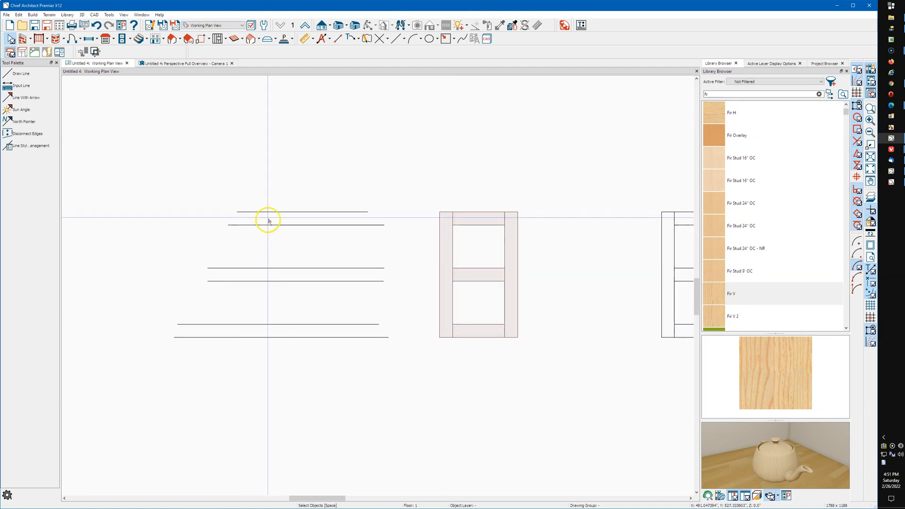
pyautogui.click(284, 39)
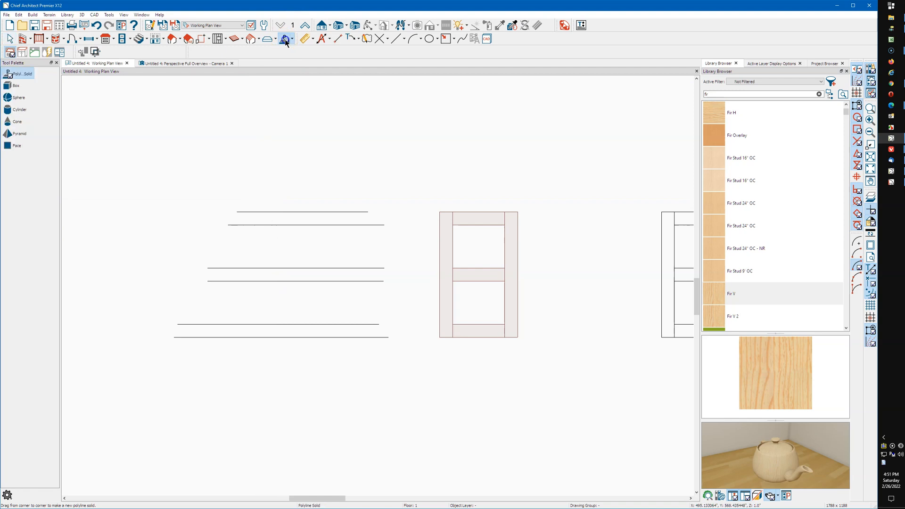
pyautogui.moveTo(263, 214); pyautogui.dragTo(340, 338)
pyautogui.press('Escape')
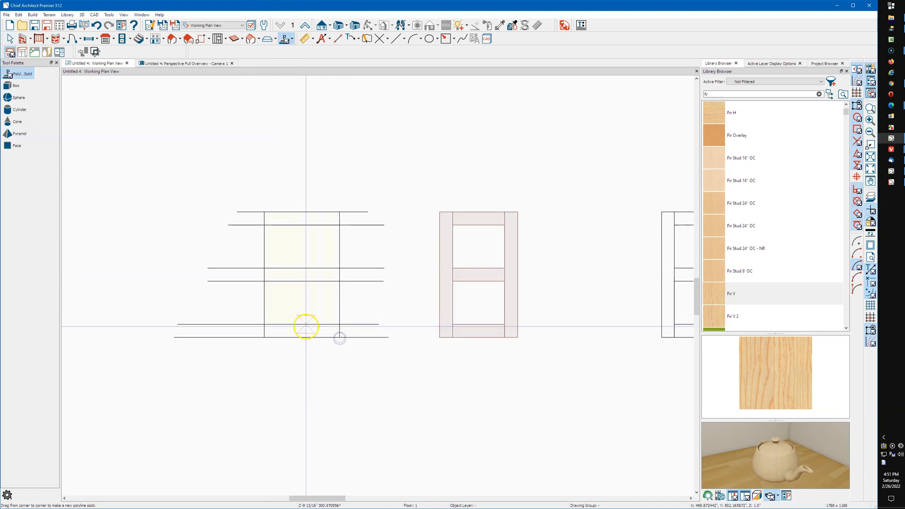
# Set the new polyline solid's thickness to 0.75".
pyautogui.scroll(2, 272, 321)
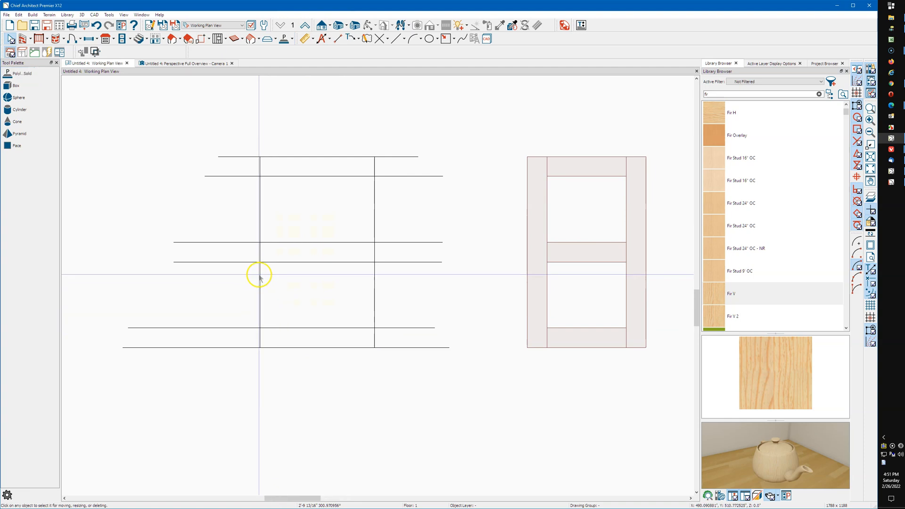
pyautogui.doubleClick(259, 278)
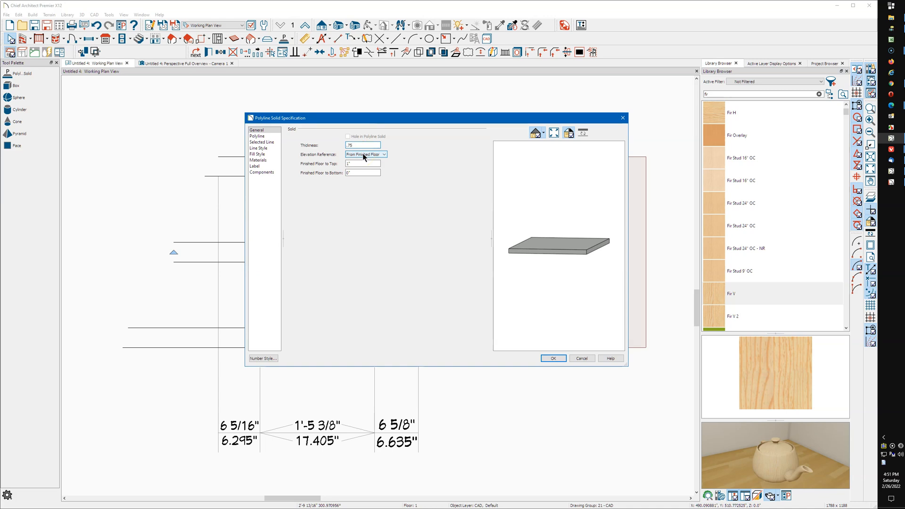
pyautogui.press('Return')
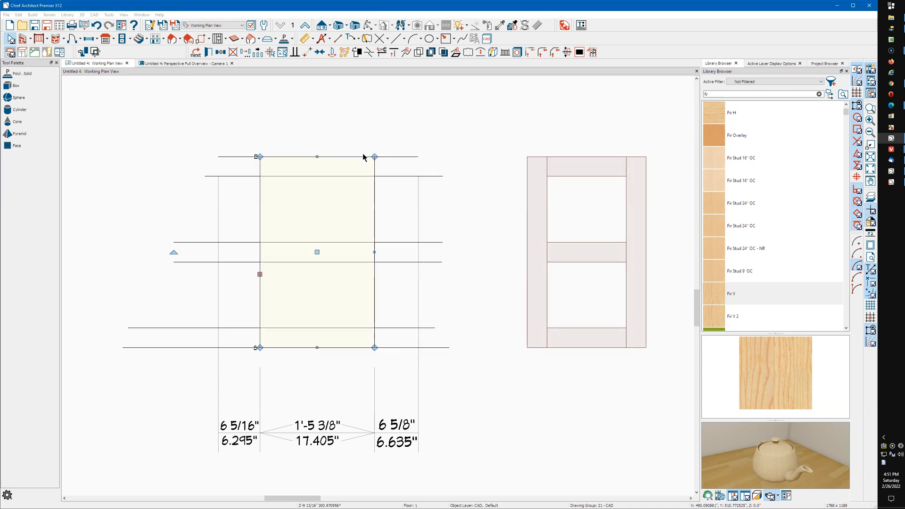
# Cut a rectangular hole about 10.3" by 10" between the upper rail guide lines and center it within the door solid.
pyautogui.click(580, 52)
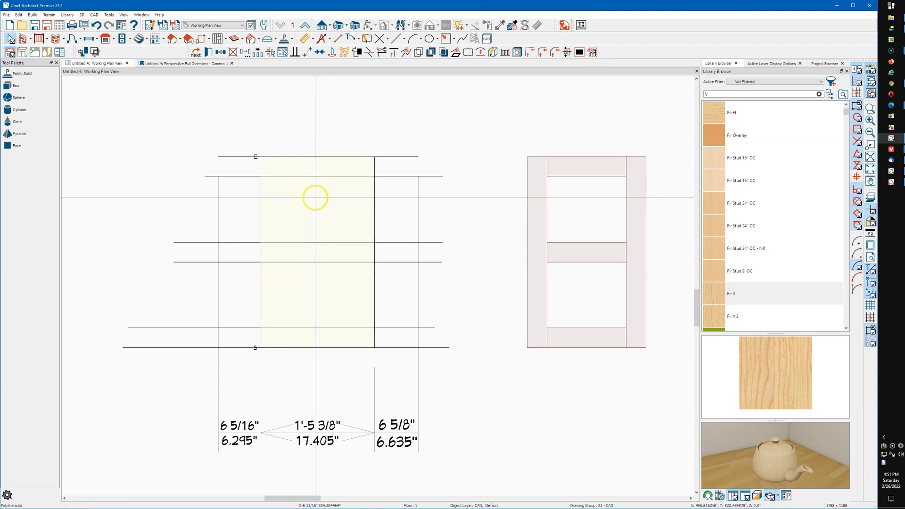
pyautogui.moveTo(284, 177); pyautogui.dragTo(351, 241)
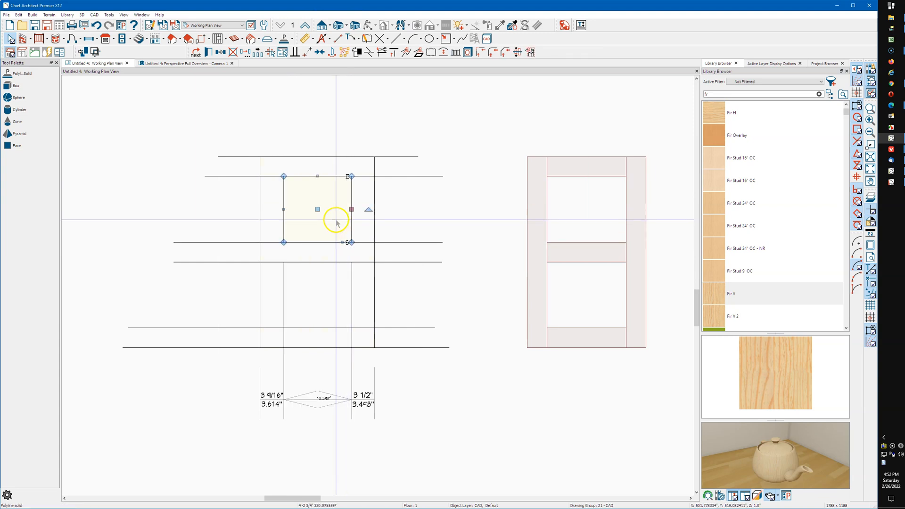
pyautogui.click(319, 52)
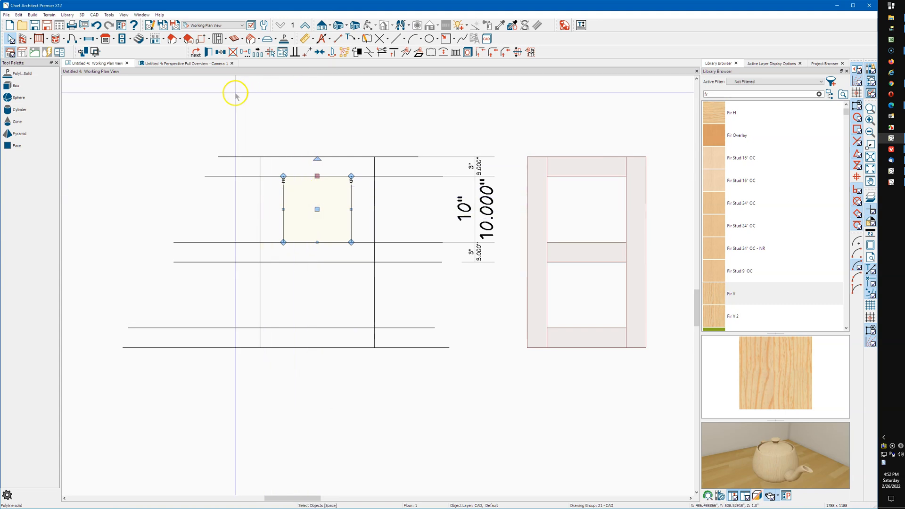
# Mirror a copy of the upper hole about the door solid to make the matching lower opening.
pyautogui.click(220, 52)
pyautogui.click(233, 53)
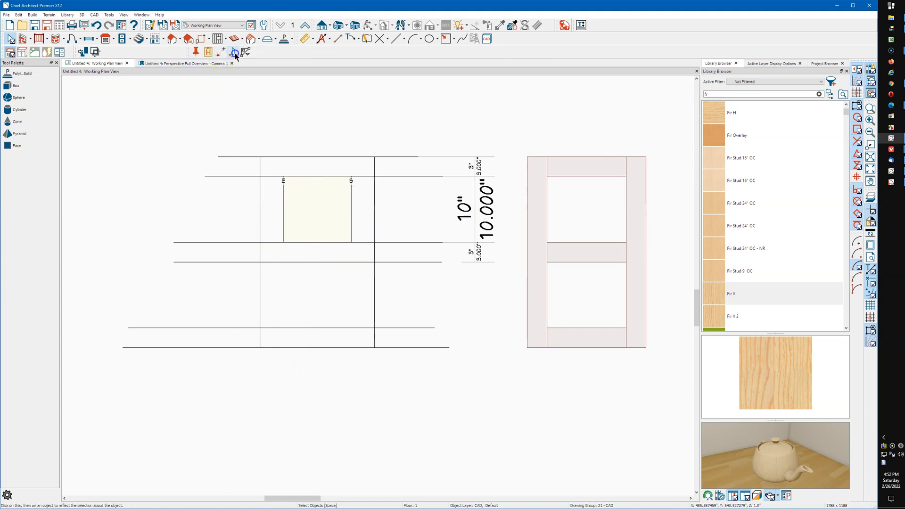
pyautogui.click(263, 257)
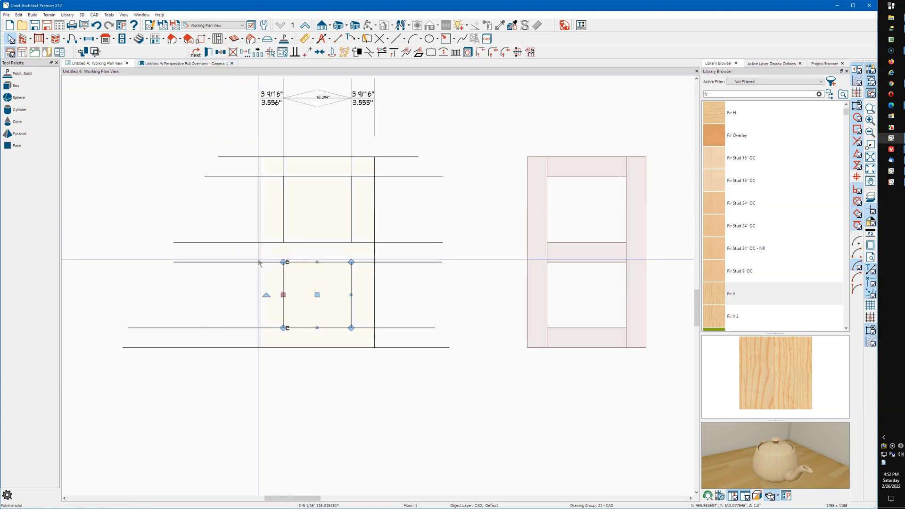
pyautogui.click(201, 272)
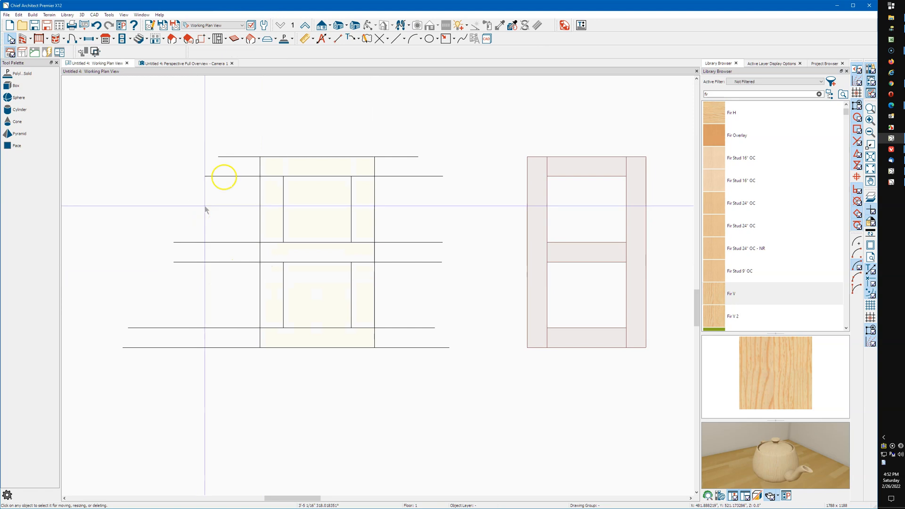
# Examine the new one-piece door frame with two openings in the 3D camera view.
pyautogui.click(206, 64)
pyautogui.scroll(-4, 518, 257)
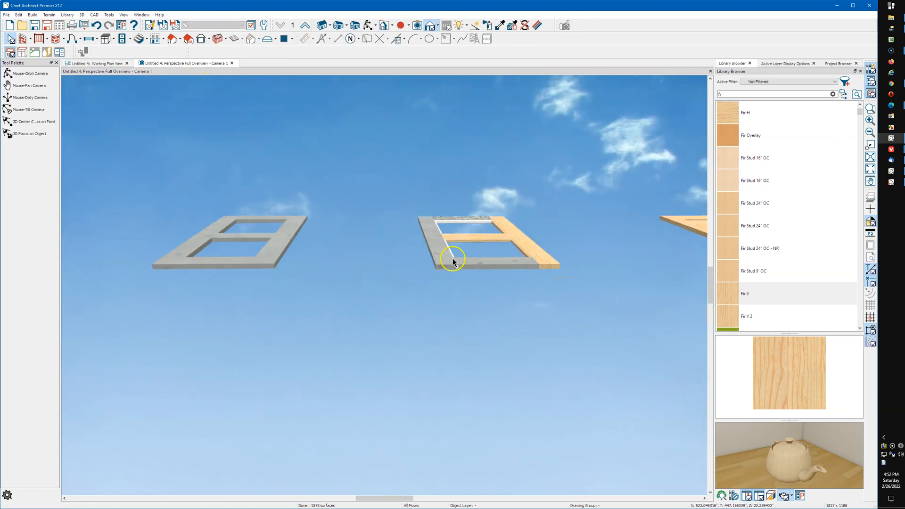
pyautogui.click(367, 26)
pyautogui.moveTo(322, 187); pyautogui.dragTo(348, 258)
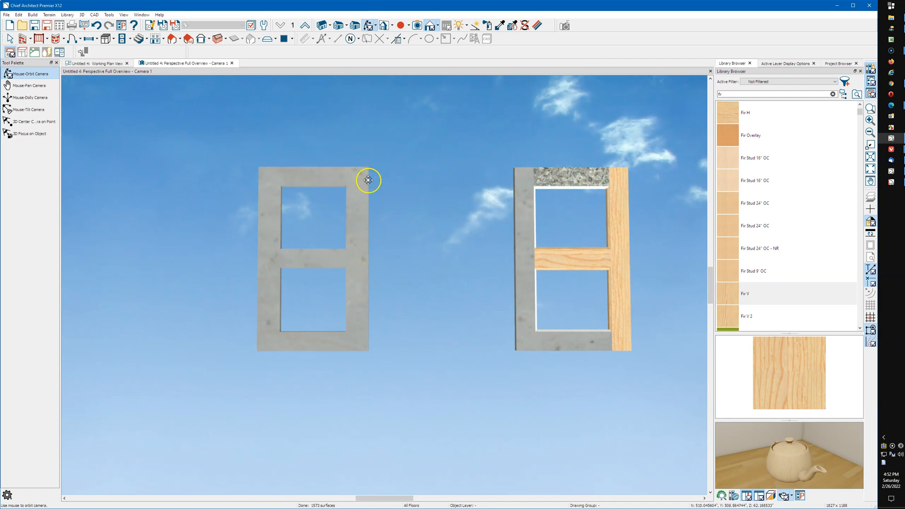
pyautogui.scroll(2, 323, 342)
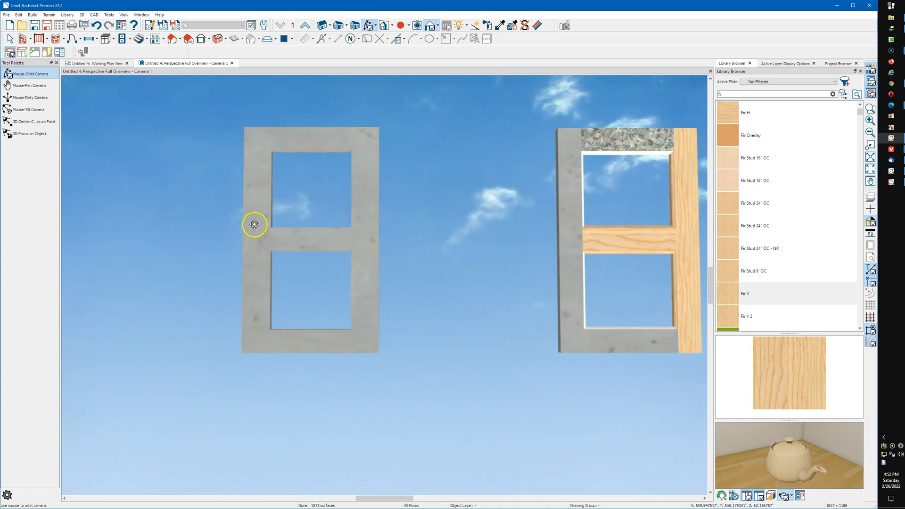
pyautogui.press('space')
pyautogui.click(261, 142)
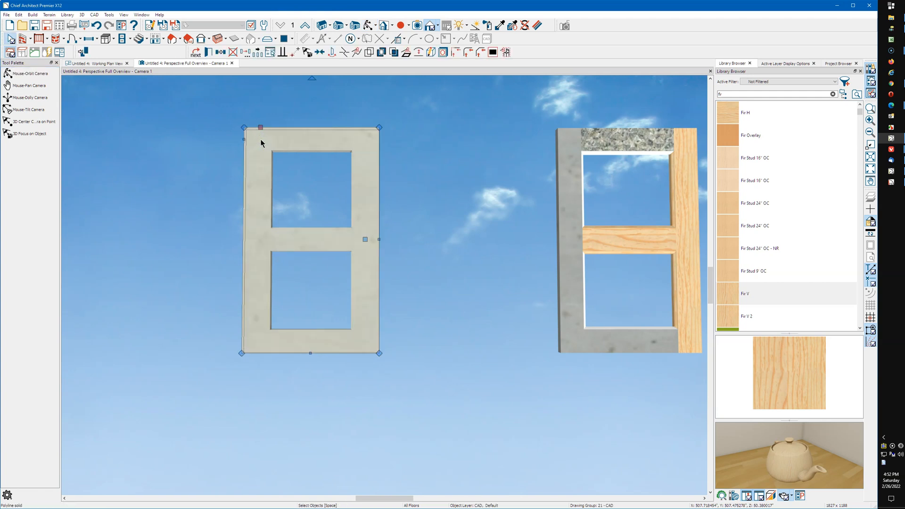
pyautogui.press('Escape')
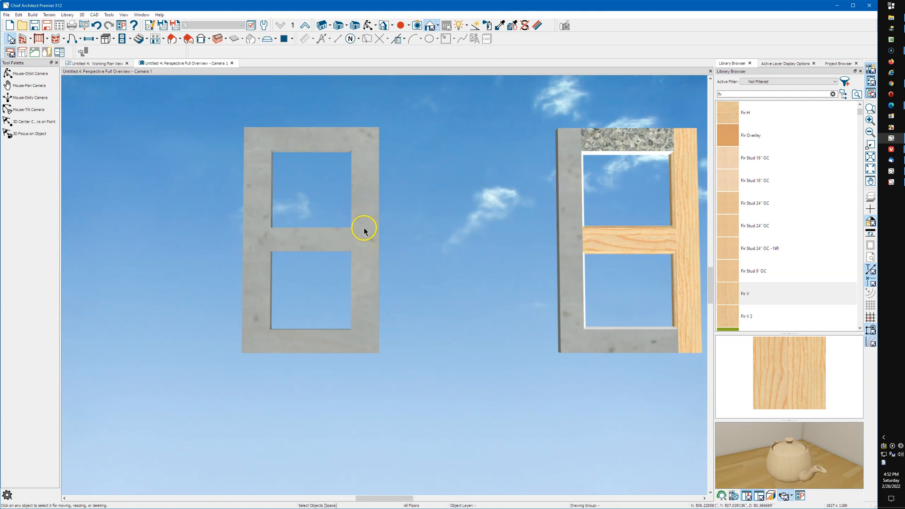
# In the working plan view, draw a polyline solid about 10.3" by 23" spanning both door openings as the panel.
pyautogui.click(99, 64)
pyautogui.click(282, 41)
pyautogui.click(283, 41)
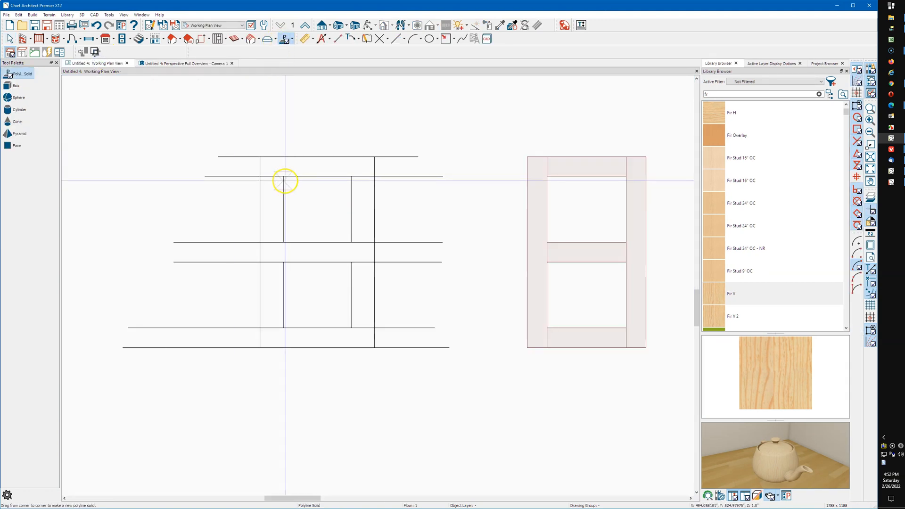
pyautogui.moveTo(283, 177)
pyautogui.mouseDown()
pyautogui.moveTo(323, 242)
pyautogui.moveTo(351, 328)
pyautogui.mouseUp()
pyautogui.press('space')
# Set the panel solid's thickness to 0.25" and its finished floor to bottom height to 0.5".
pyautogui.click(351, 327)
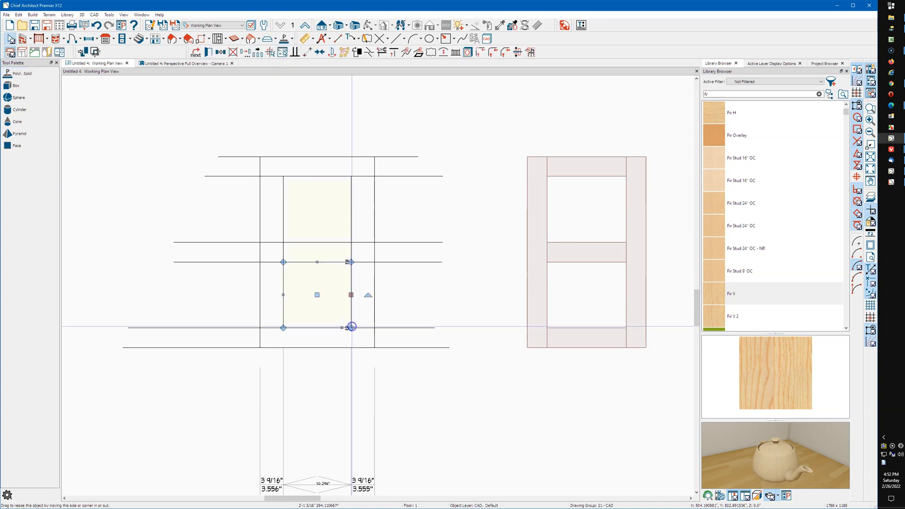
pyautogui.click(342, 323)
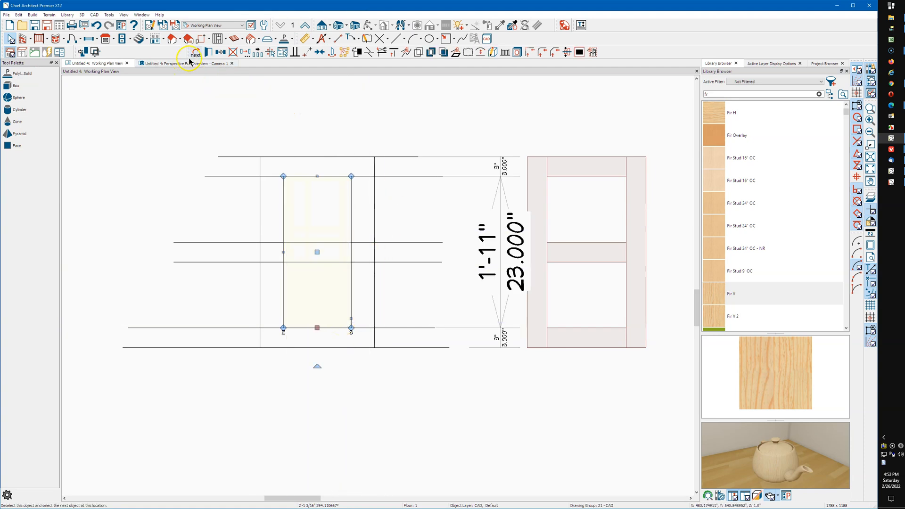
pyautogui.click(208, 52)
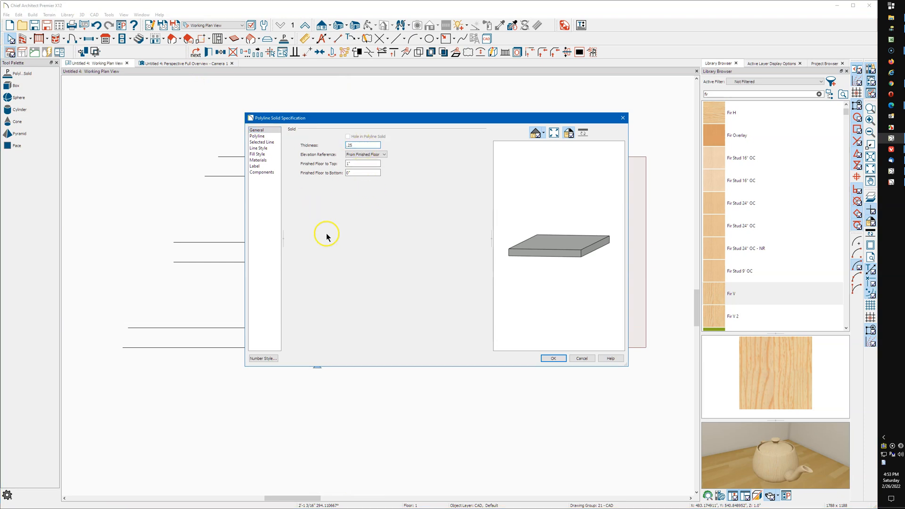
pyautogui.doubleClick(362, 173)
pyautogui.write('0.75')
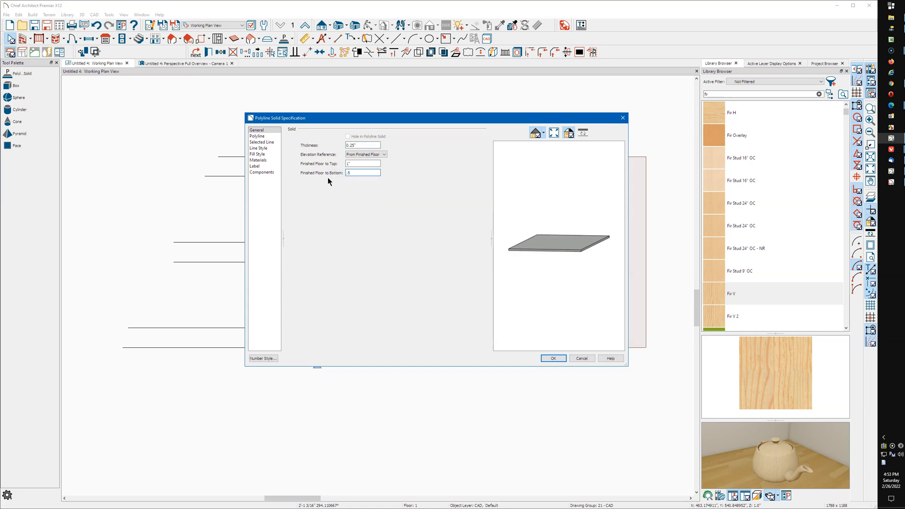
pyautogui.press('Return')
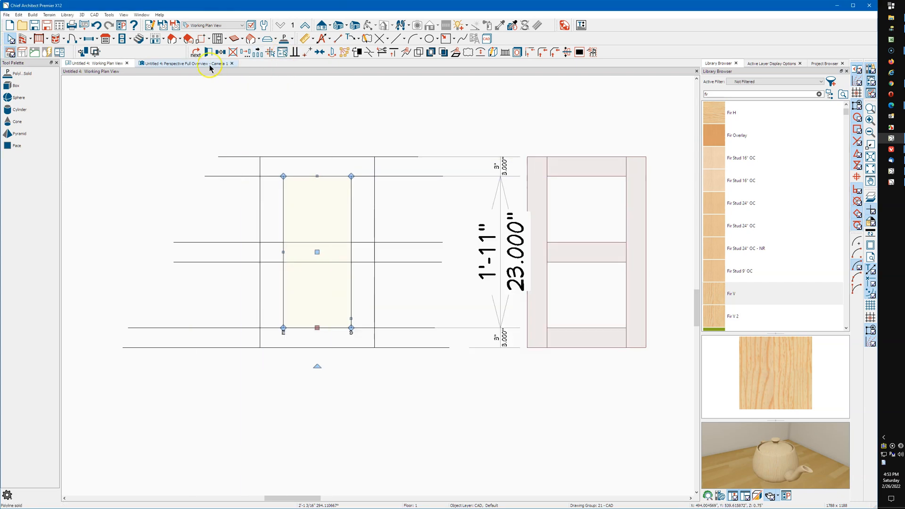
# Examine how the panel sits inside the door frame's openings in the 3D camera view.
pyautogui.click(191, 64)
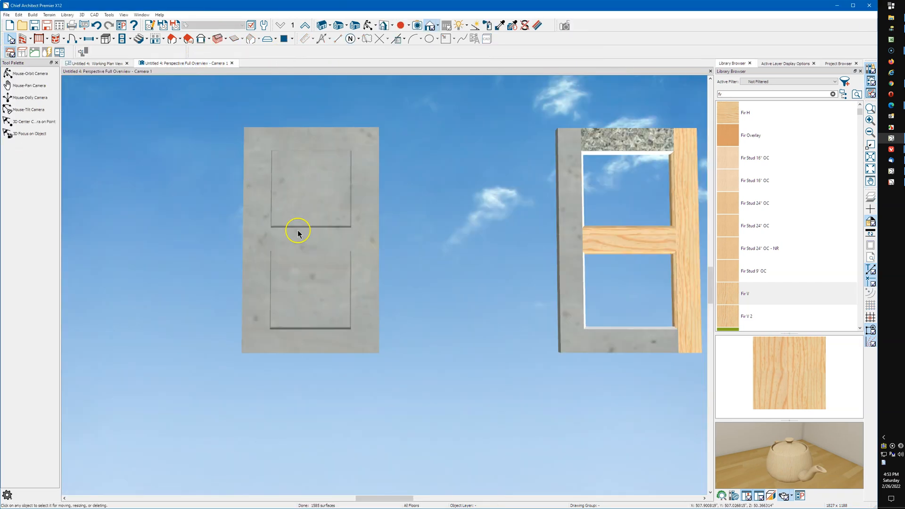
pyautogui.click(367, 26)
pyautogui.moveTo(365, 165); pyautogui.dragTo(416, 319)
pyautogui.moveTo(317, 292); pyautogui.dragTo(319, 261)
pyautogui.press('space')
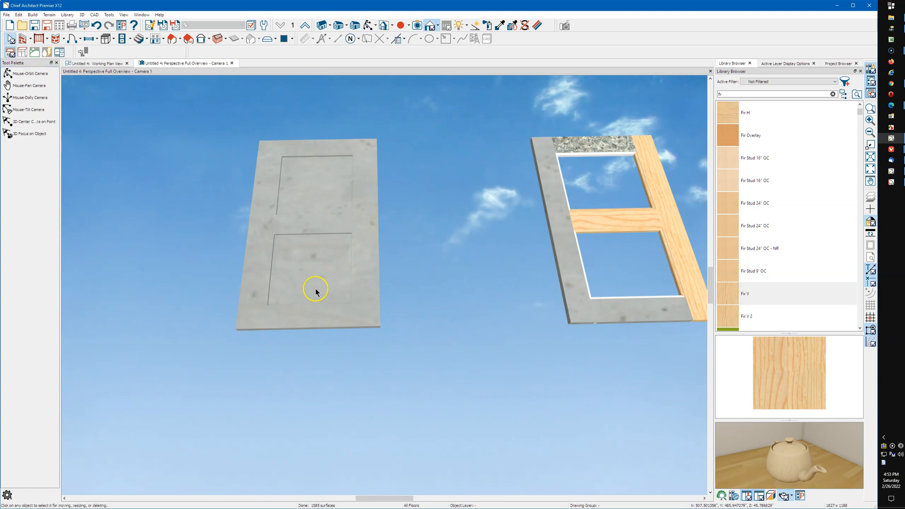